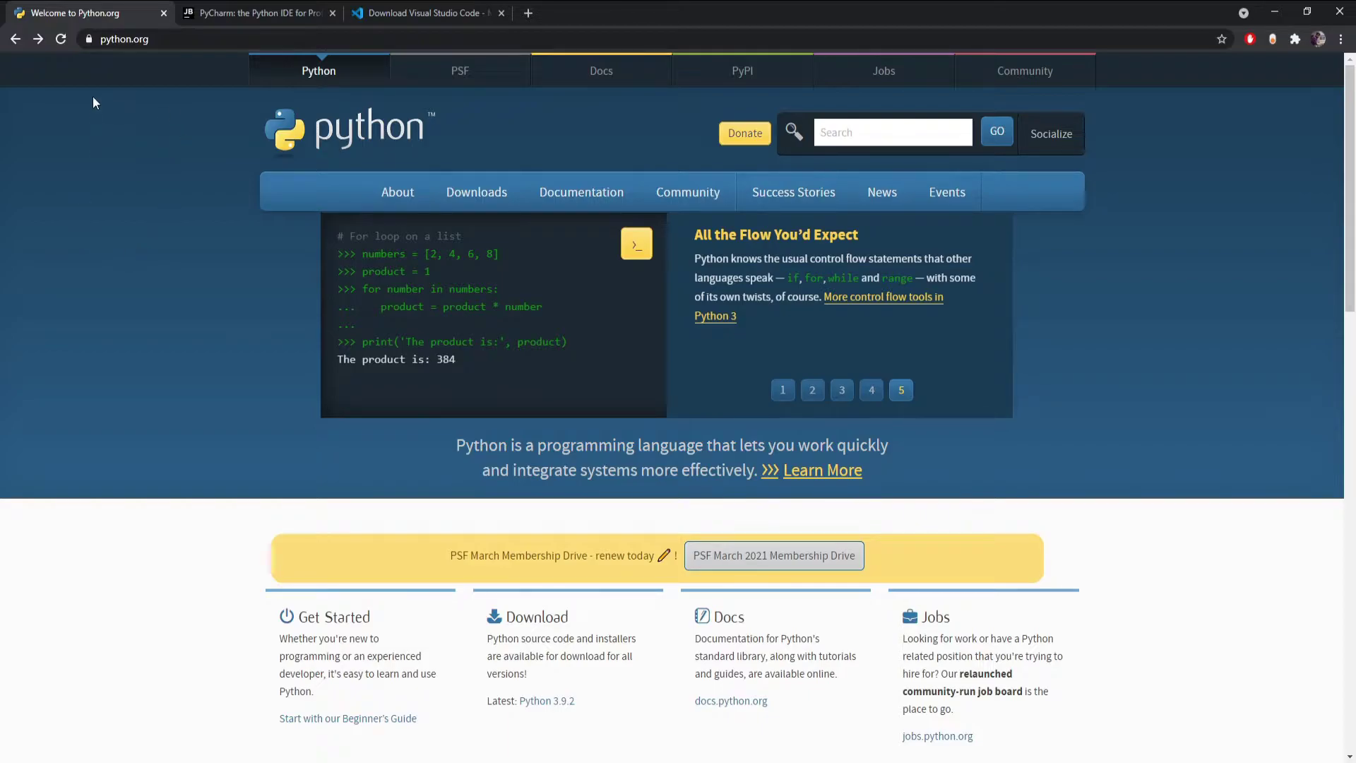
Step: Download the Python 3.9.2 installer for Windows and launch it
mouse_move(481, 224)
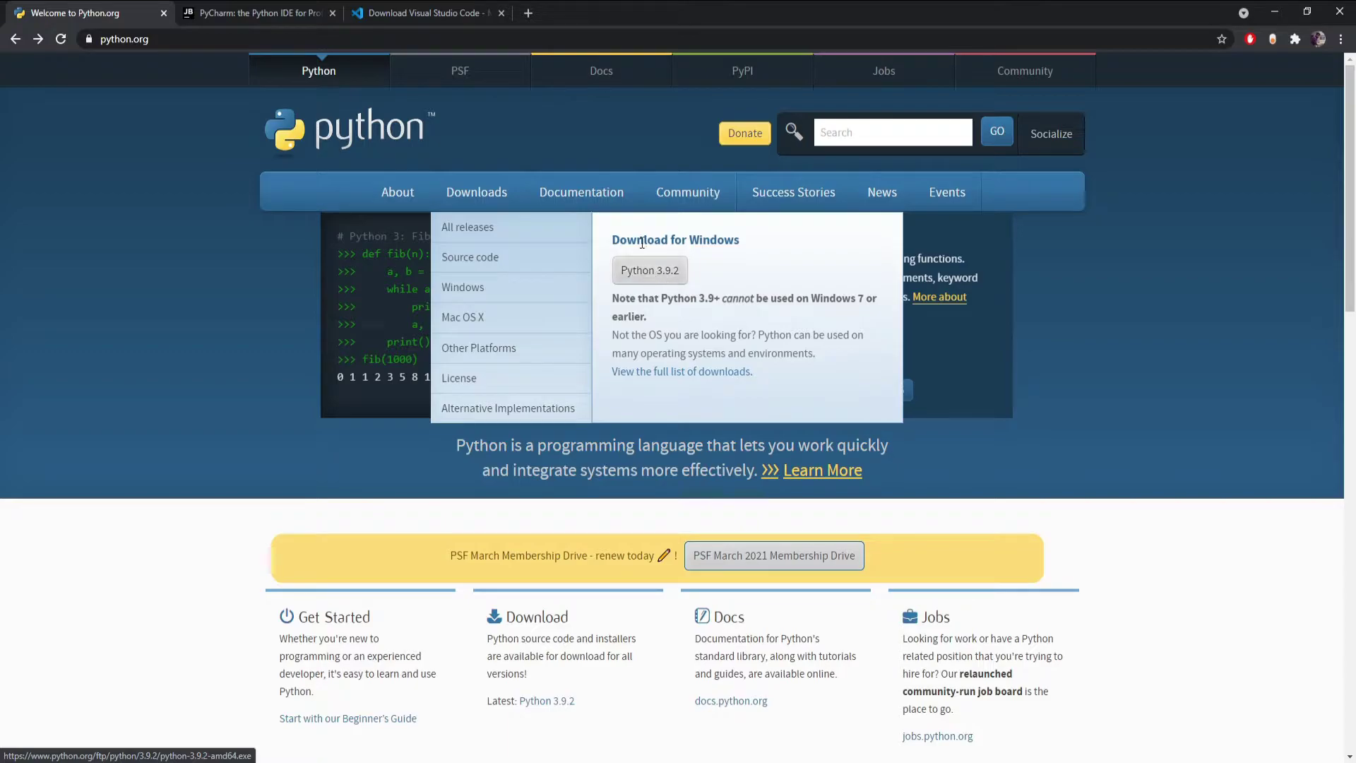
click(653, 275)
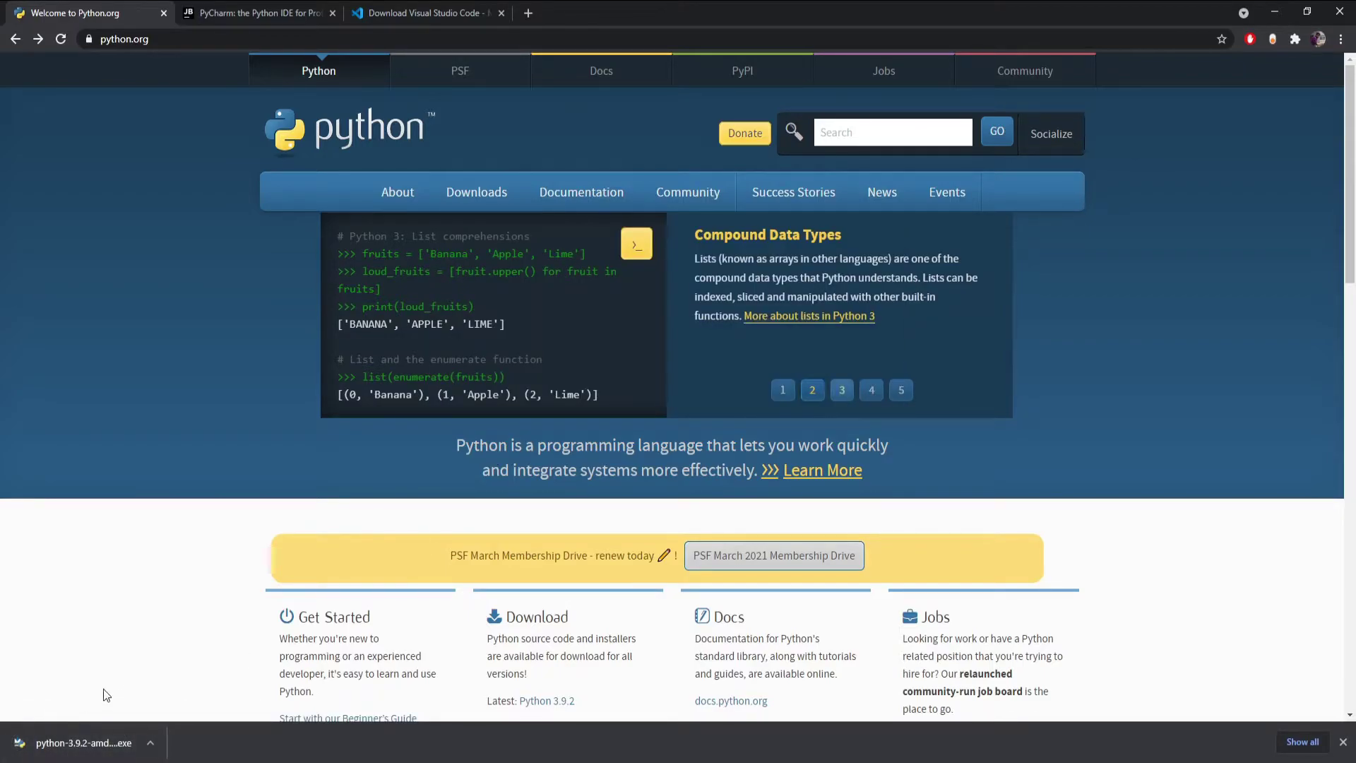
click(89, 752)
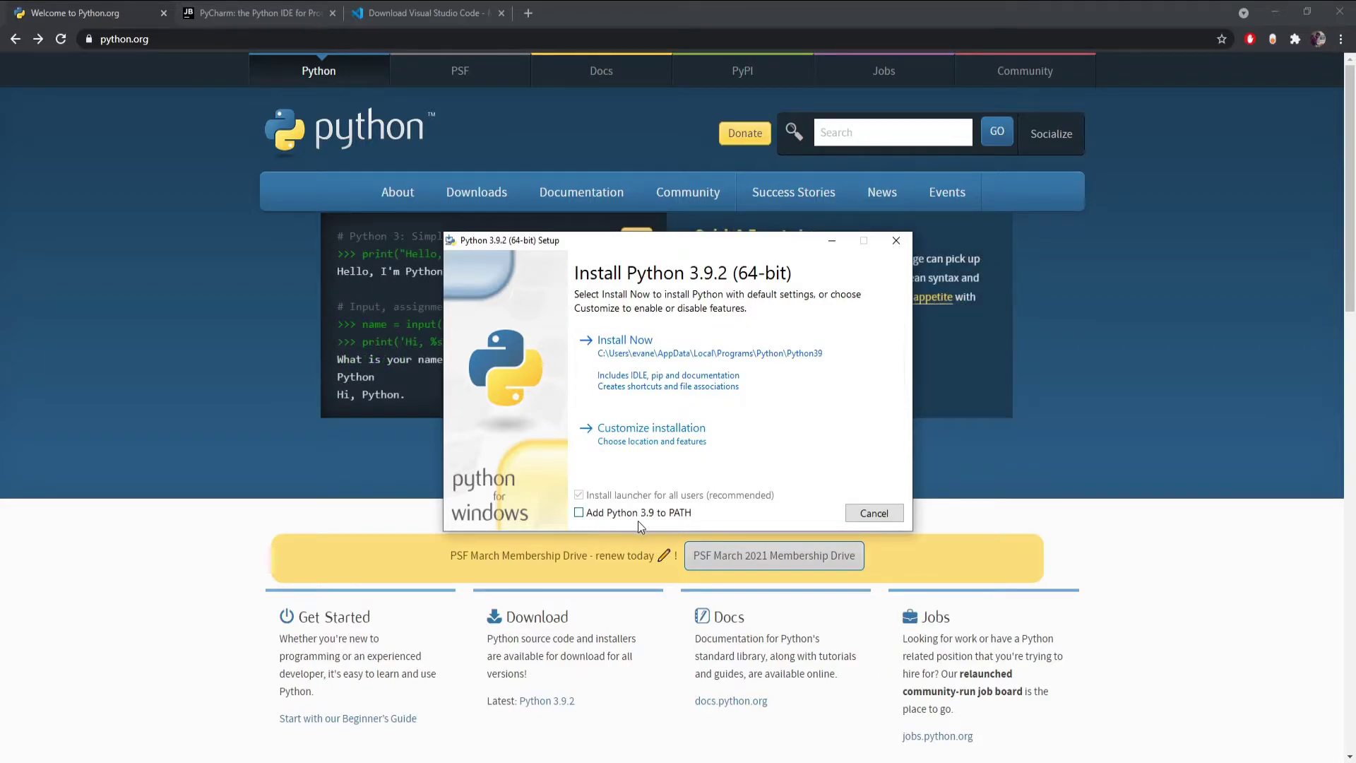
Step: Install Python 3.9.2 with default settings and Python 3.9 added to PATH, and close the finished setup
click(578, 512)
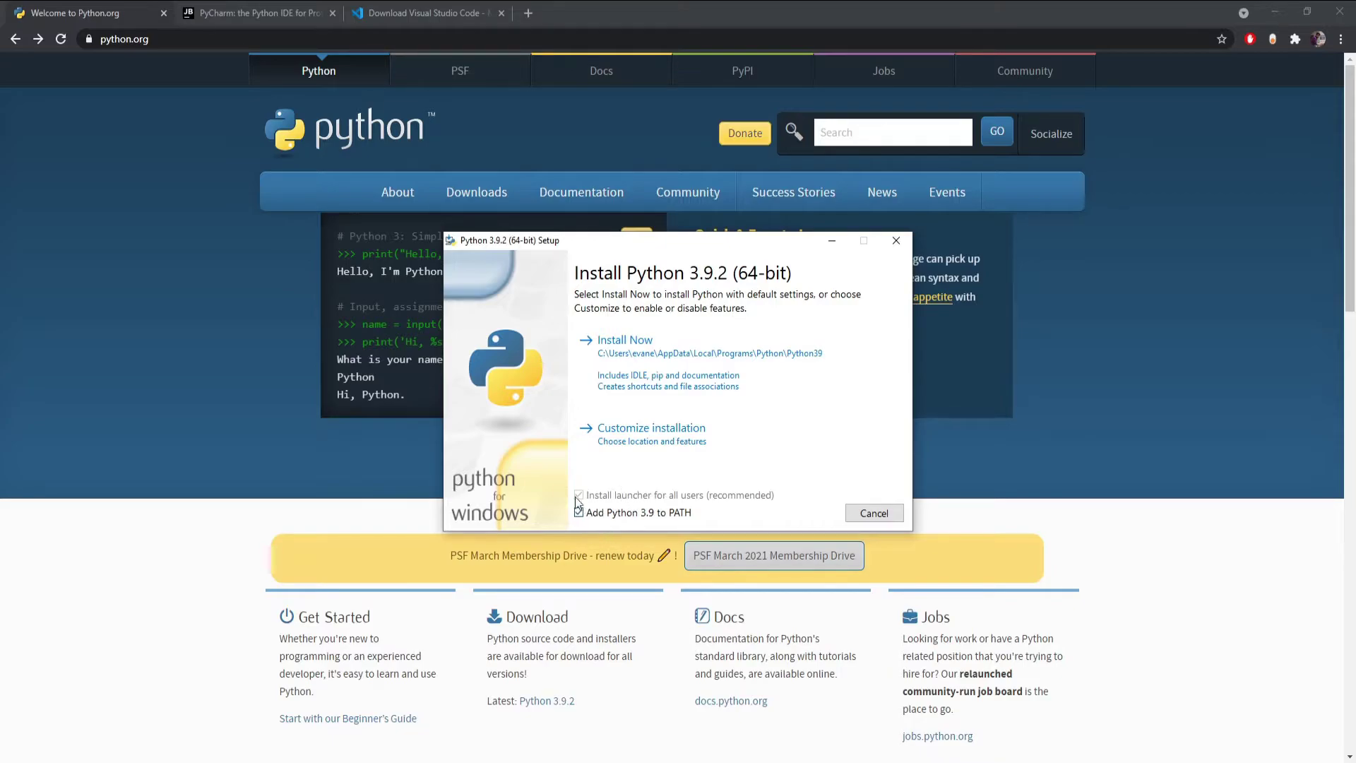
click(635, 357)
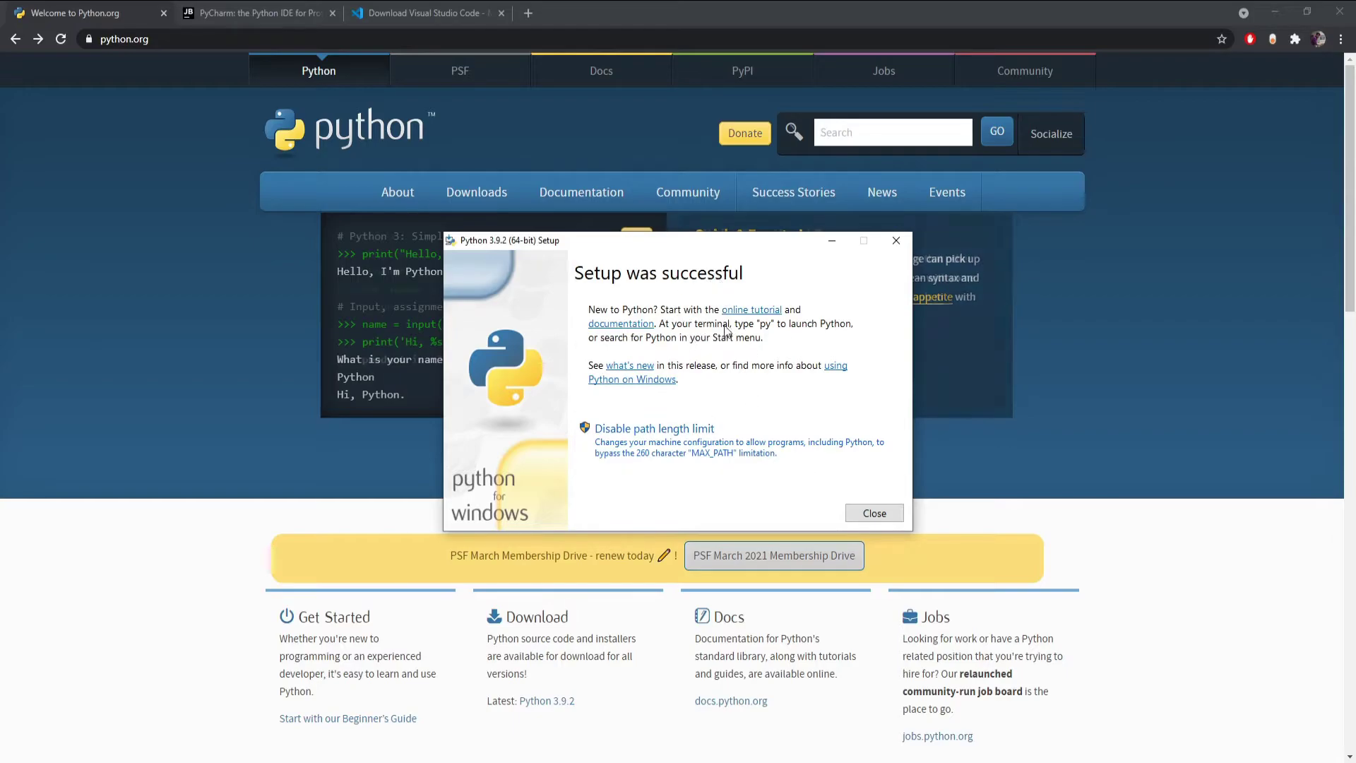
click(875, 515)
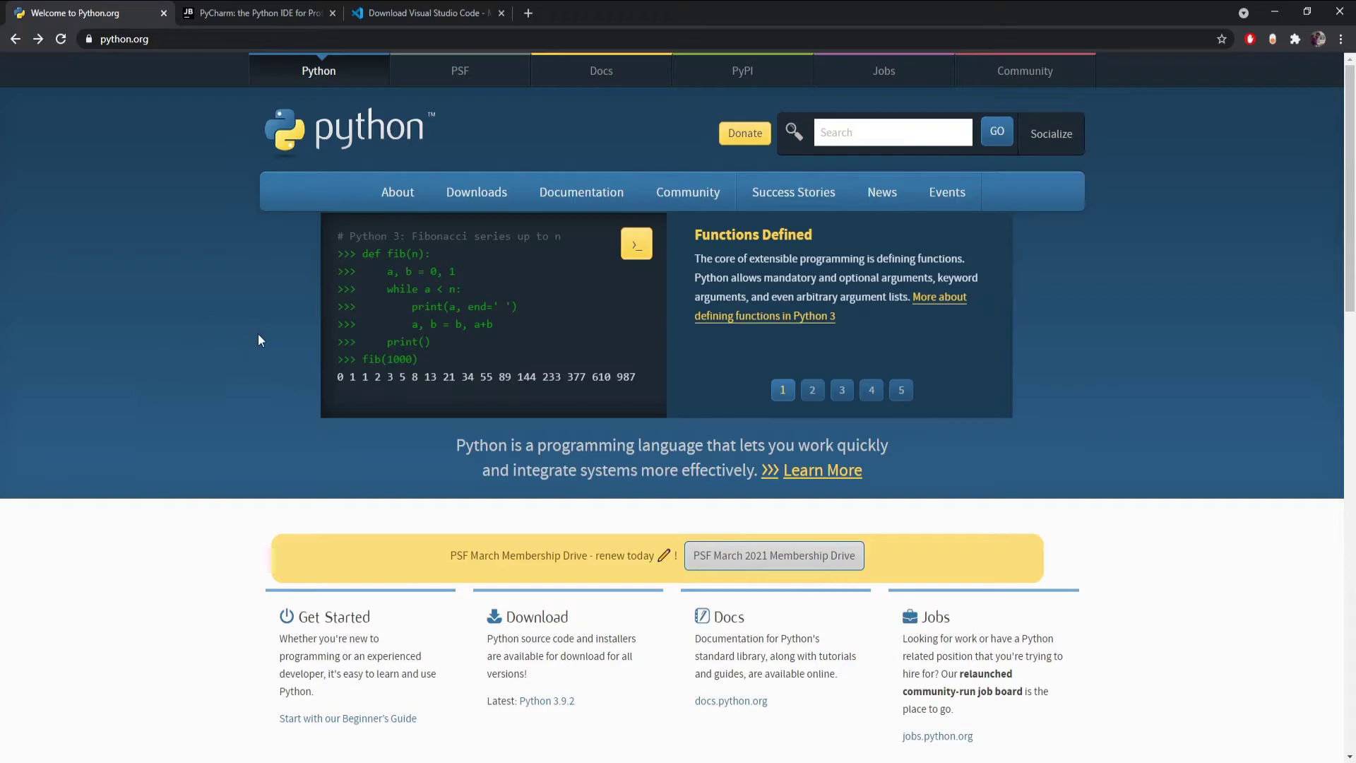
Step: Compare the PyCharm product page with the Visual Studio Code download page
click(248, 8)
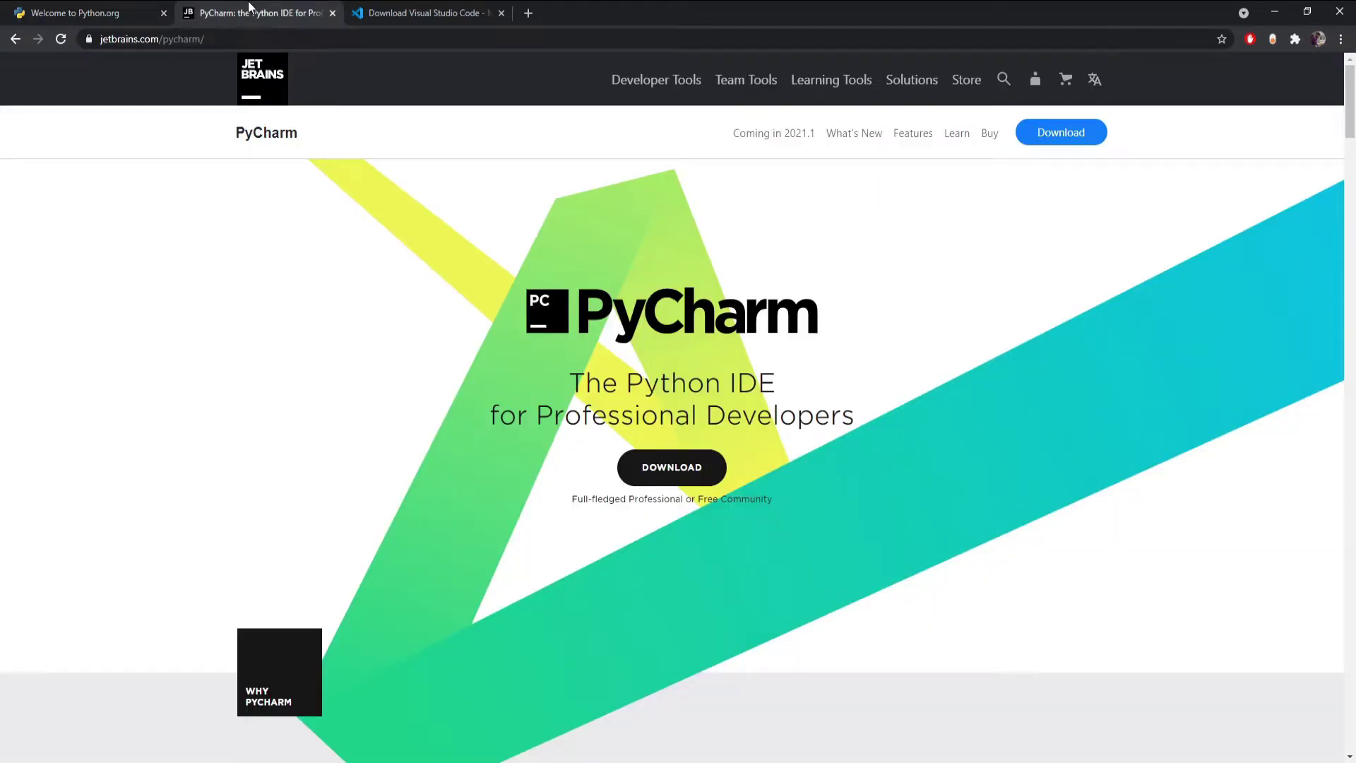
click(410, 13)
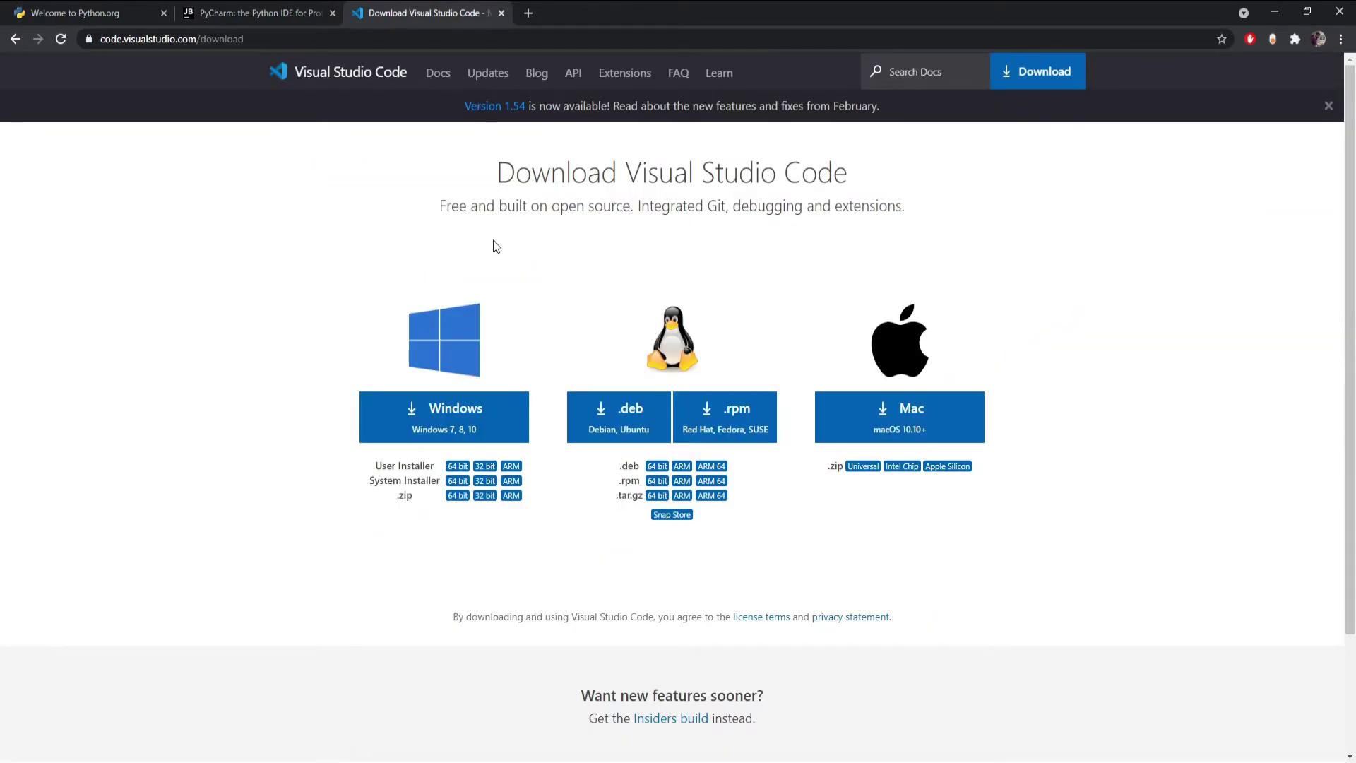
click(278, 2)
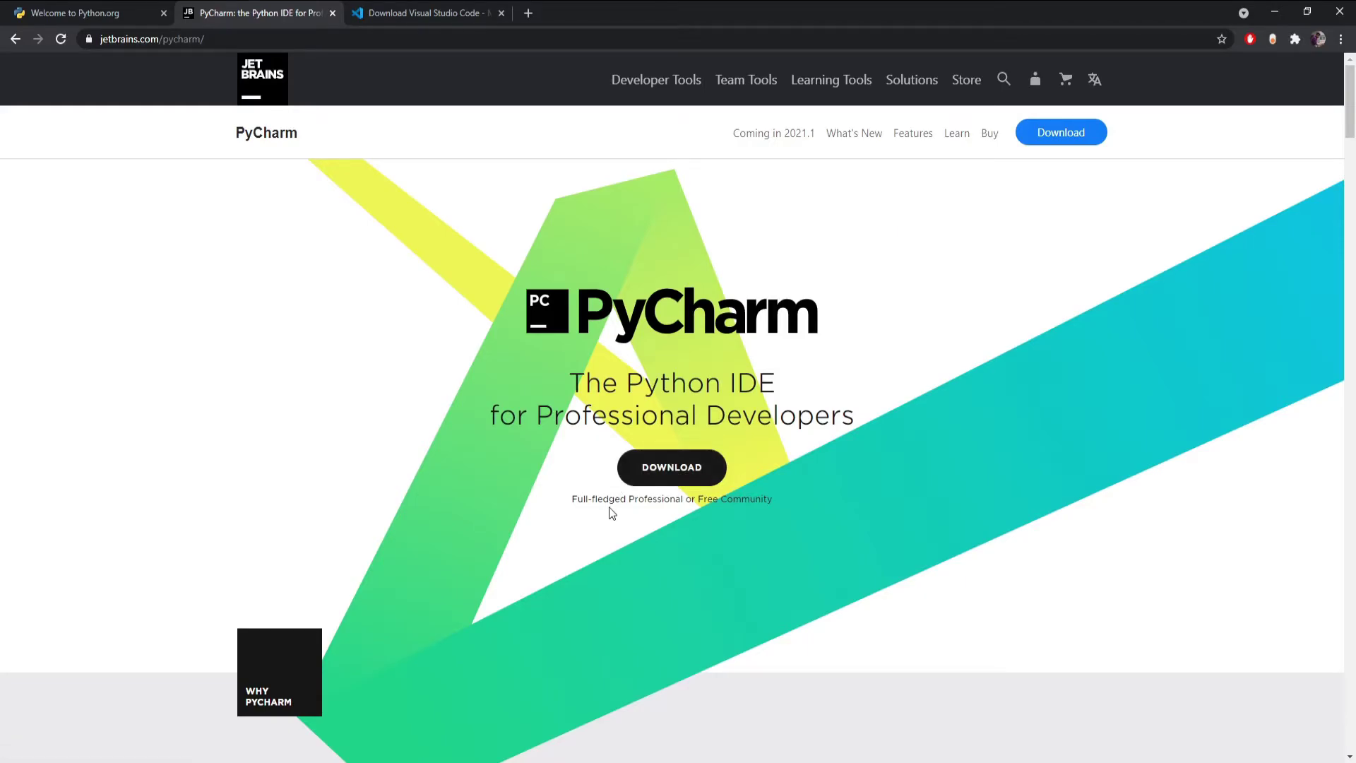
click(385, 9)
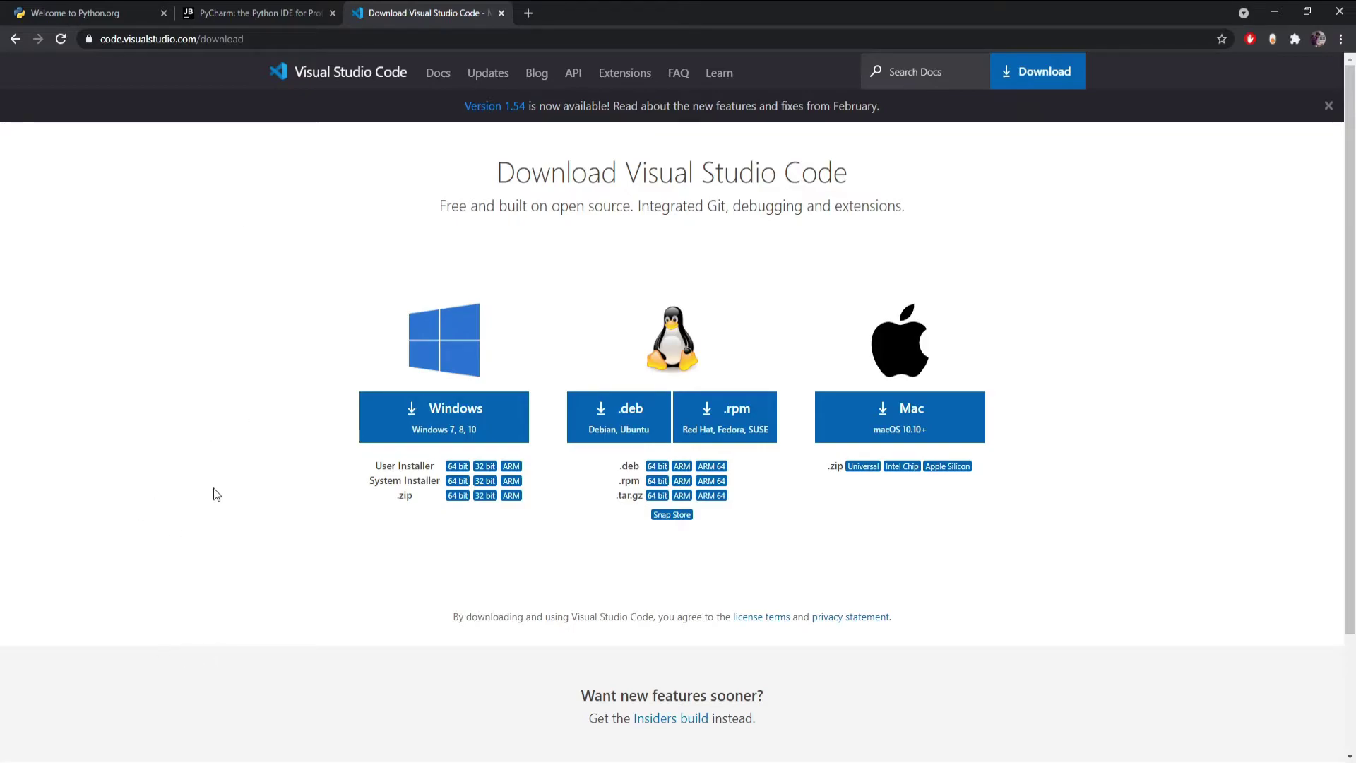
Step: Switch to Visual Studio Code and dismiss its Git notification and Welcome page
key(super)
text(vs)
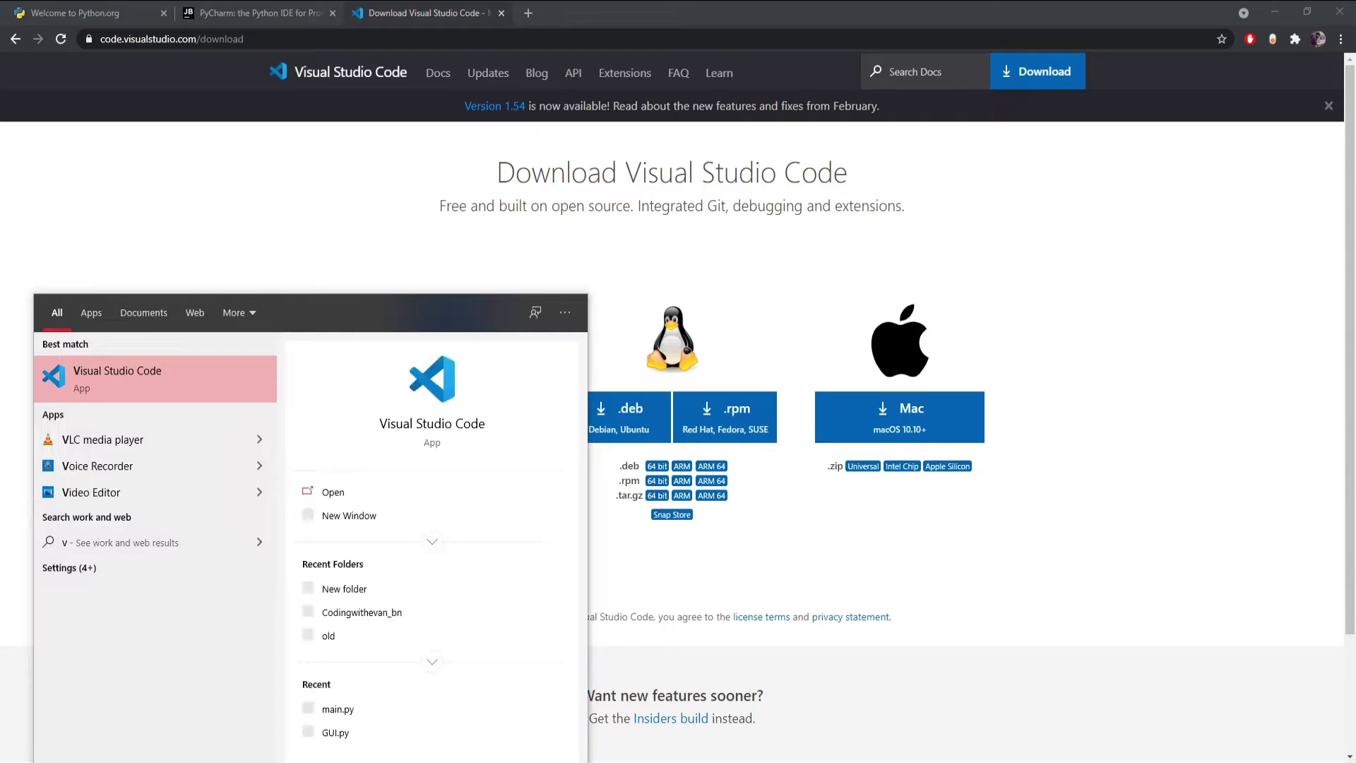
click(117, 382)
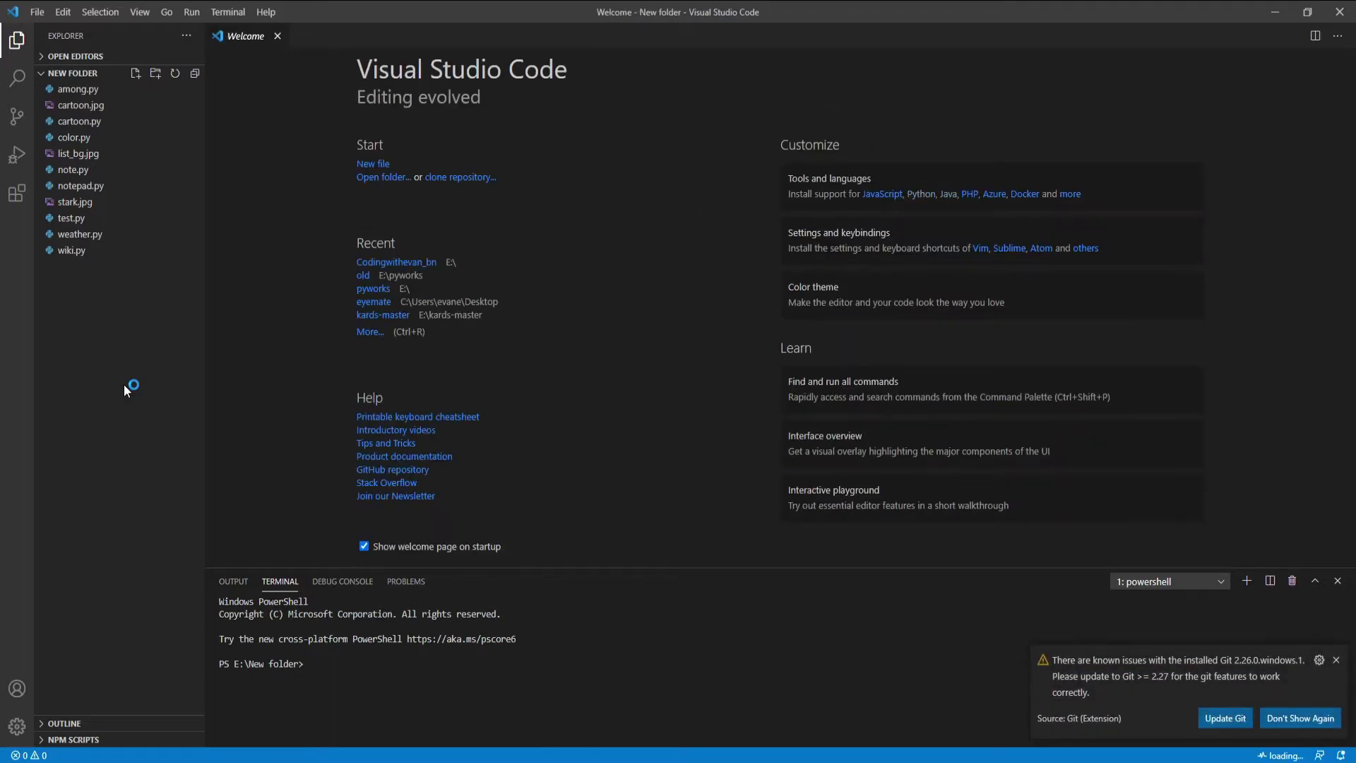
click(1336, 659)
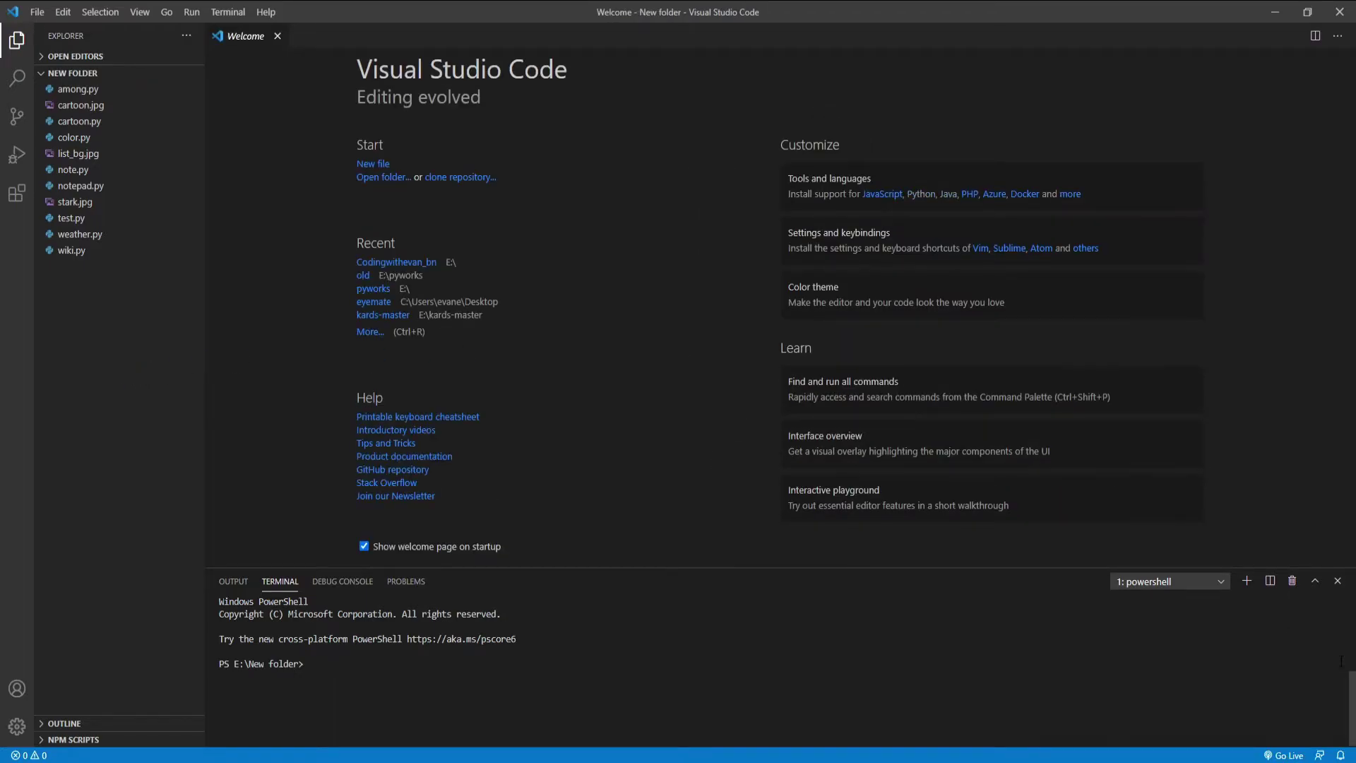
click(278, 36)
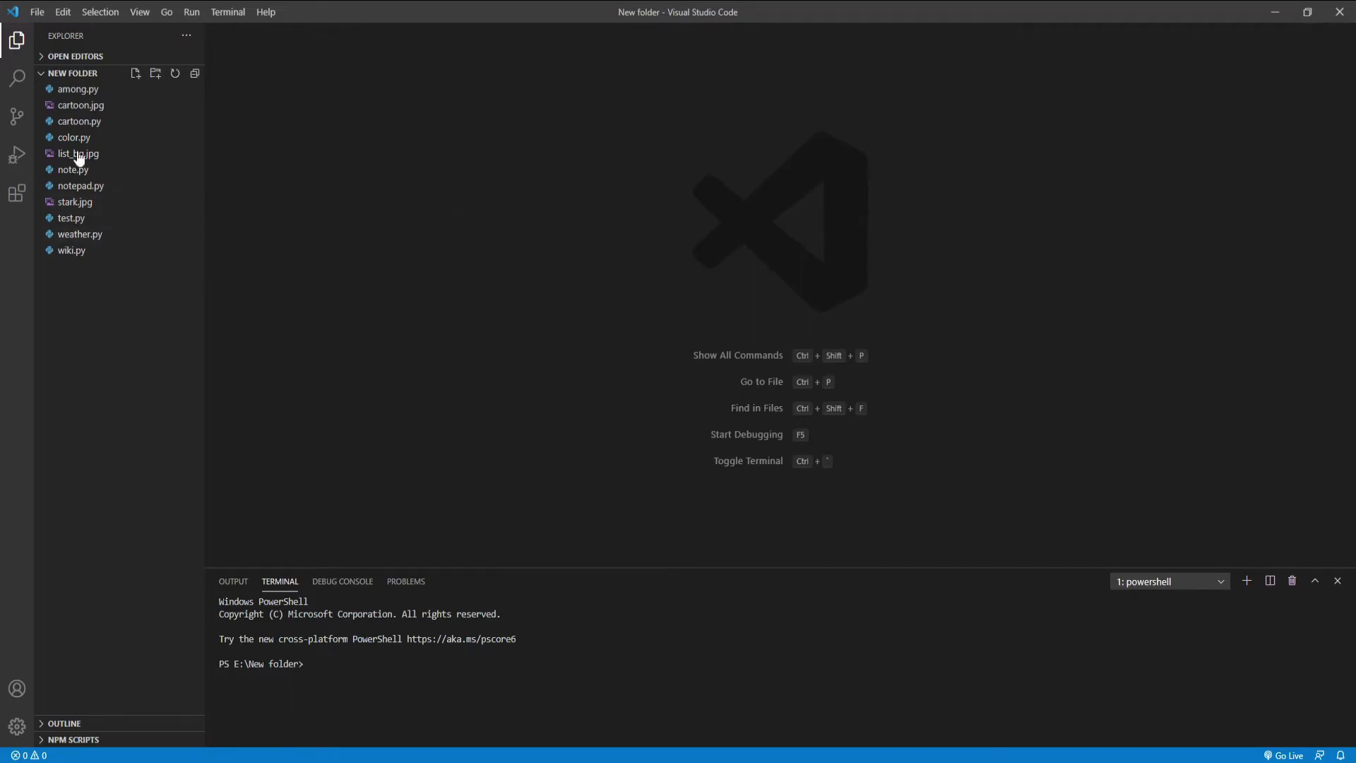
Step: Search the extensions marketplace for "python", view Microsoft's Python extension details, and return to the file explorer
click(16, 198)
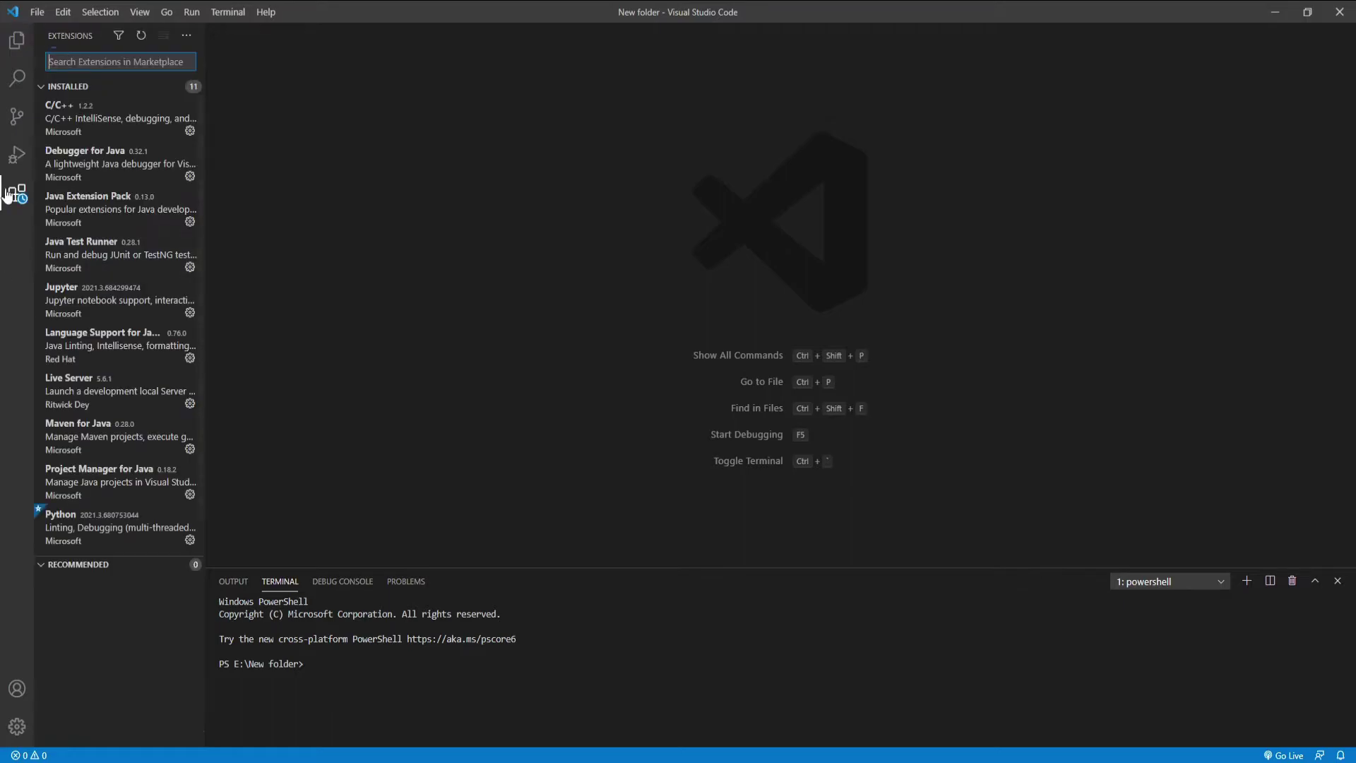
text(python)
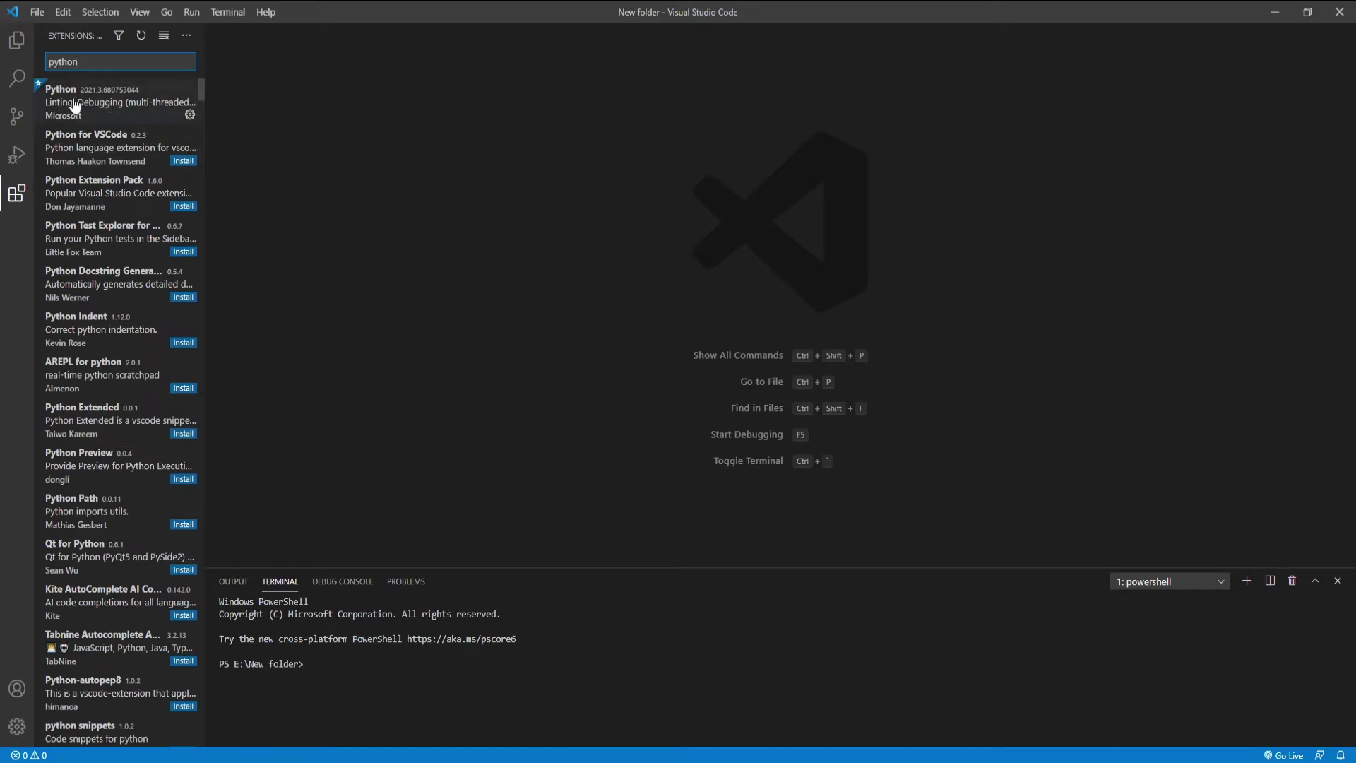
click(81, 119)
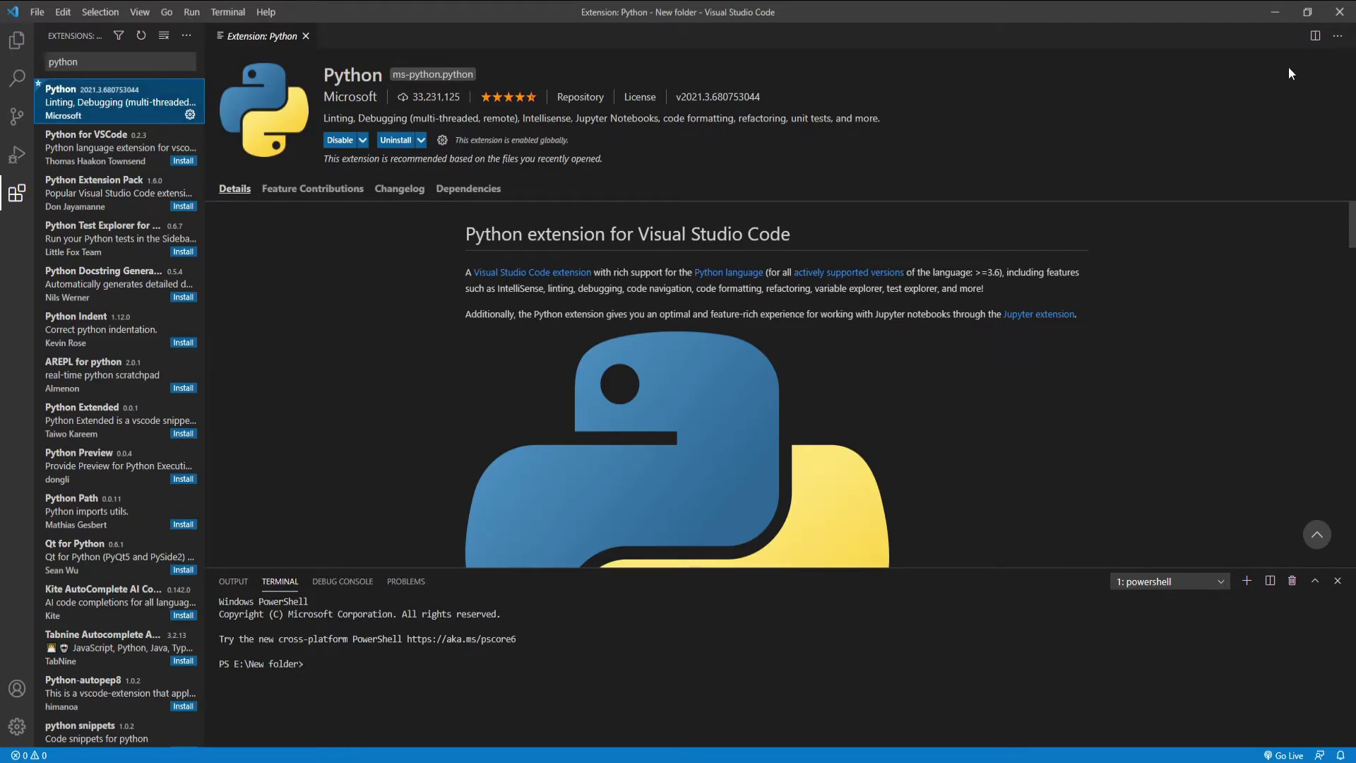
click(306, 37)
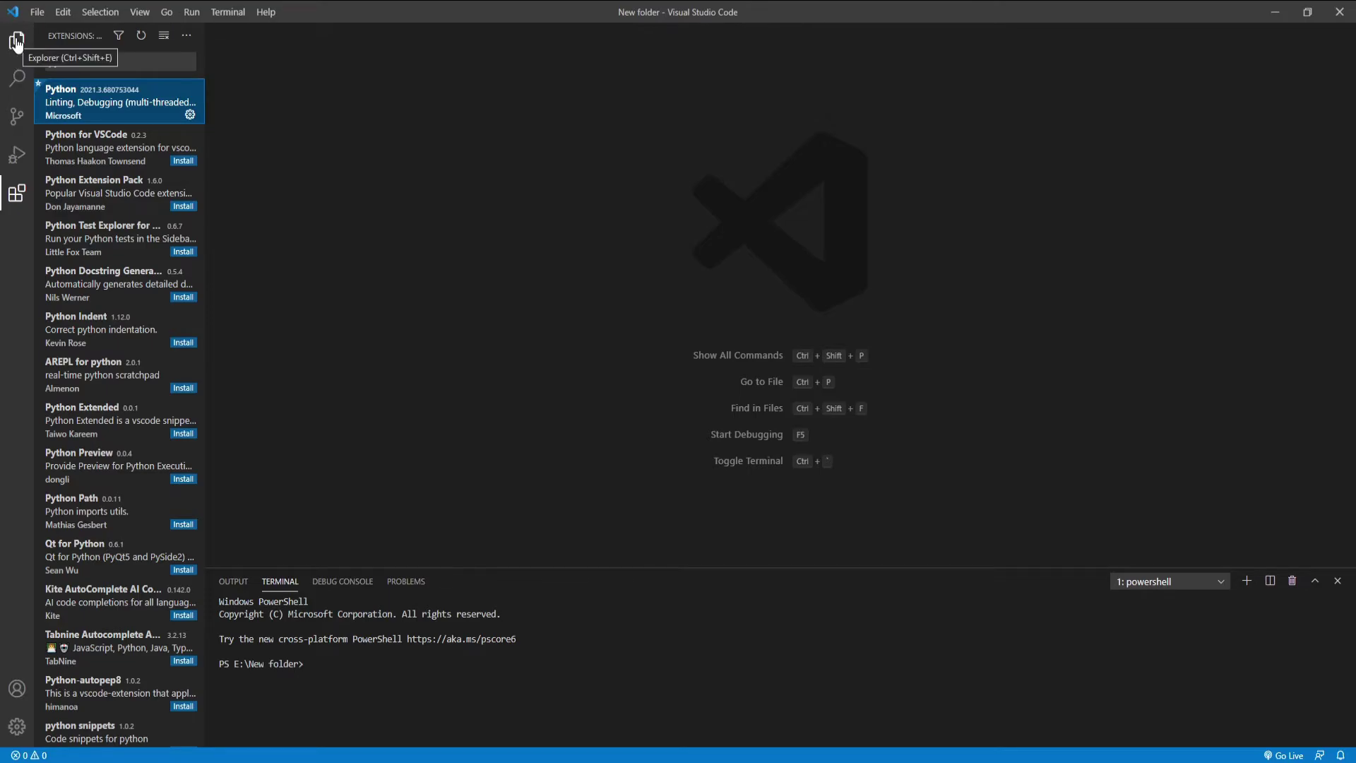
click(17, 42)
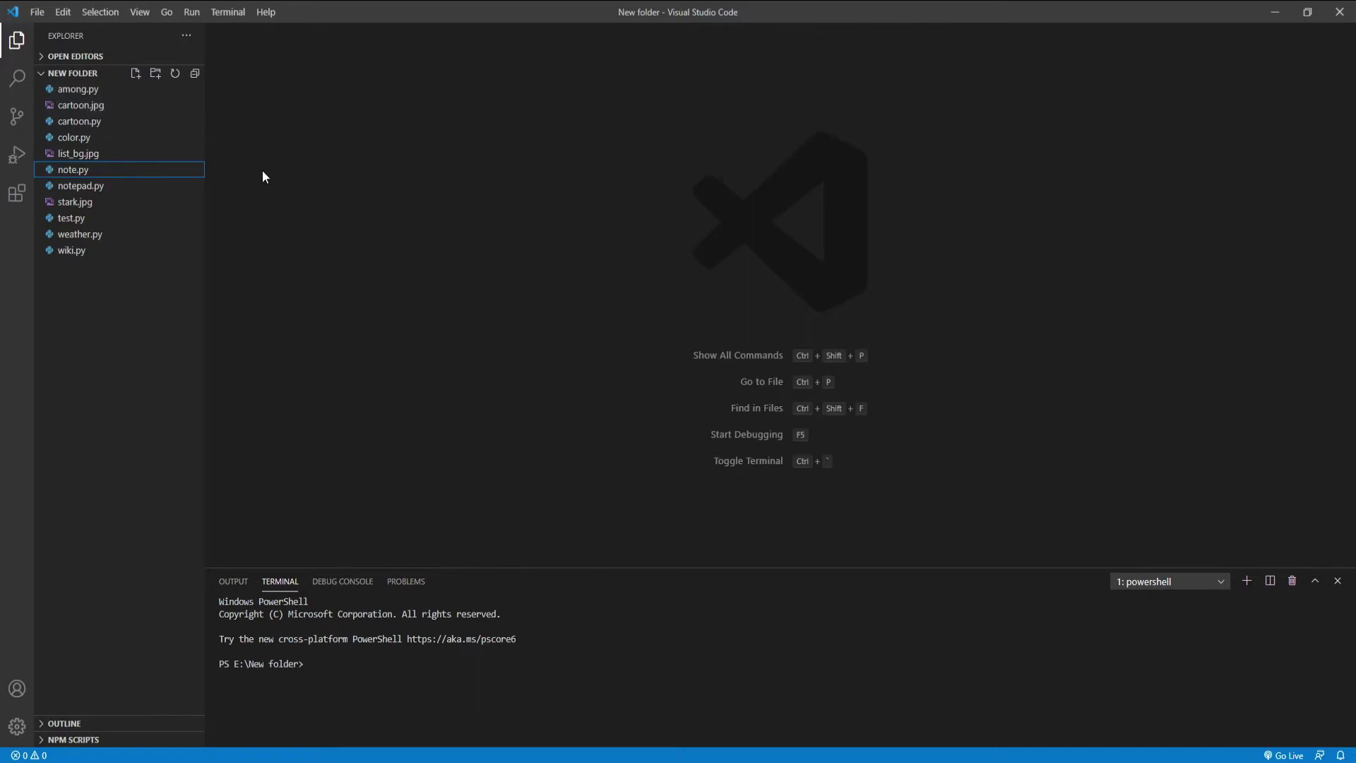
Step: Open "New folder" from Local Disk (E:) as the working folder
click(36, 12)
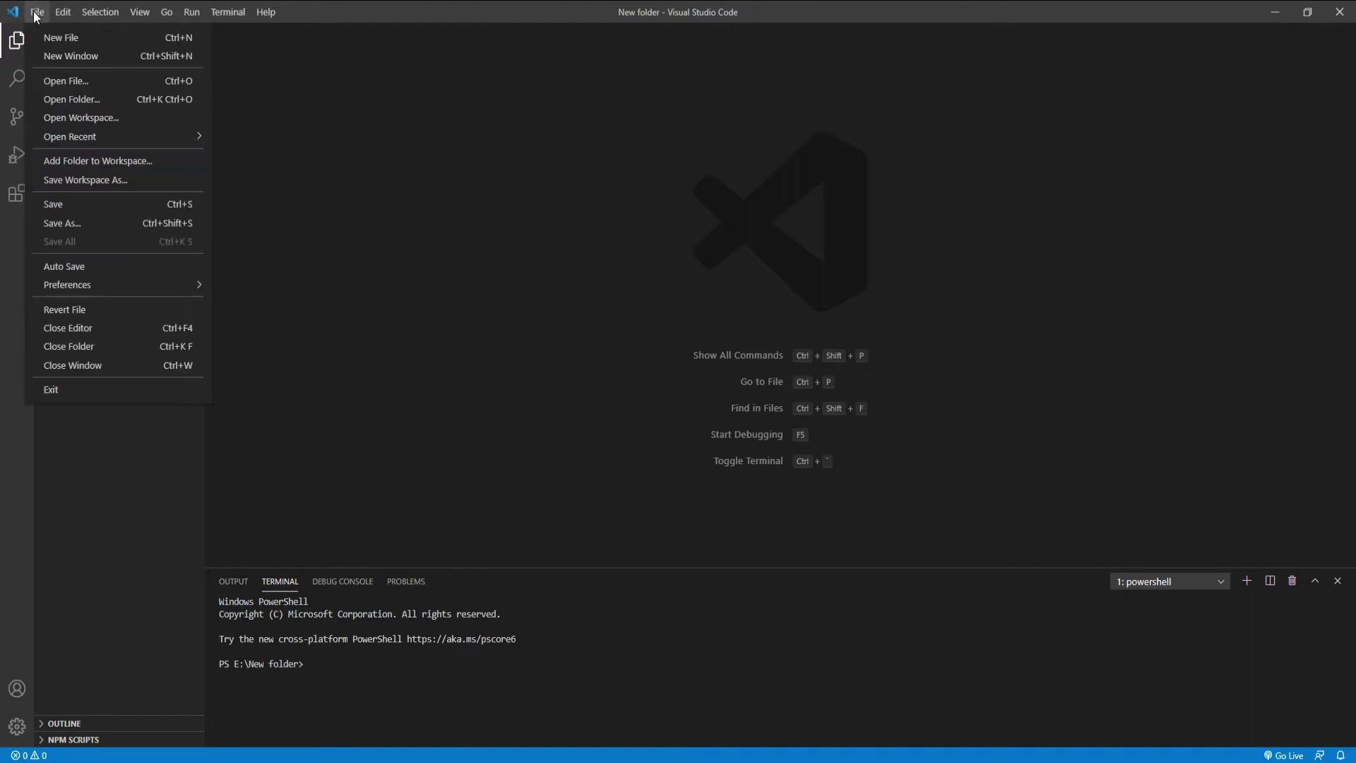
click(68, 98)
scroll(266, 201, down, 3)
scroll(267, 201, up, 1)
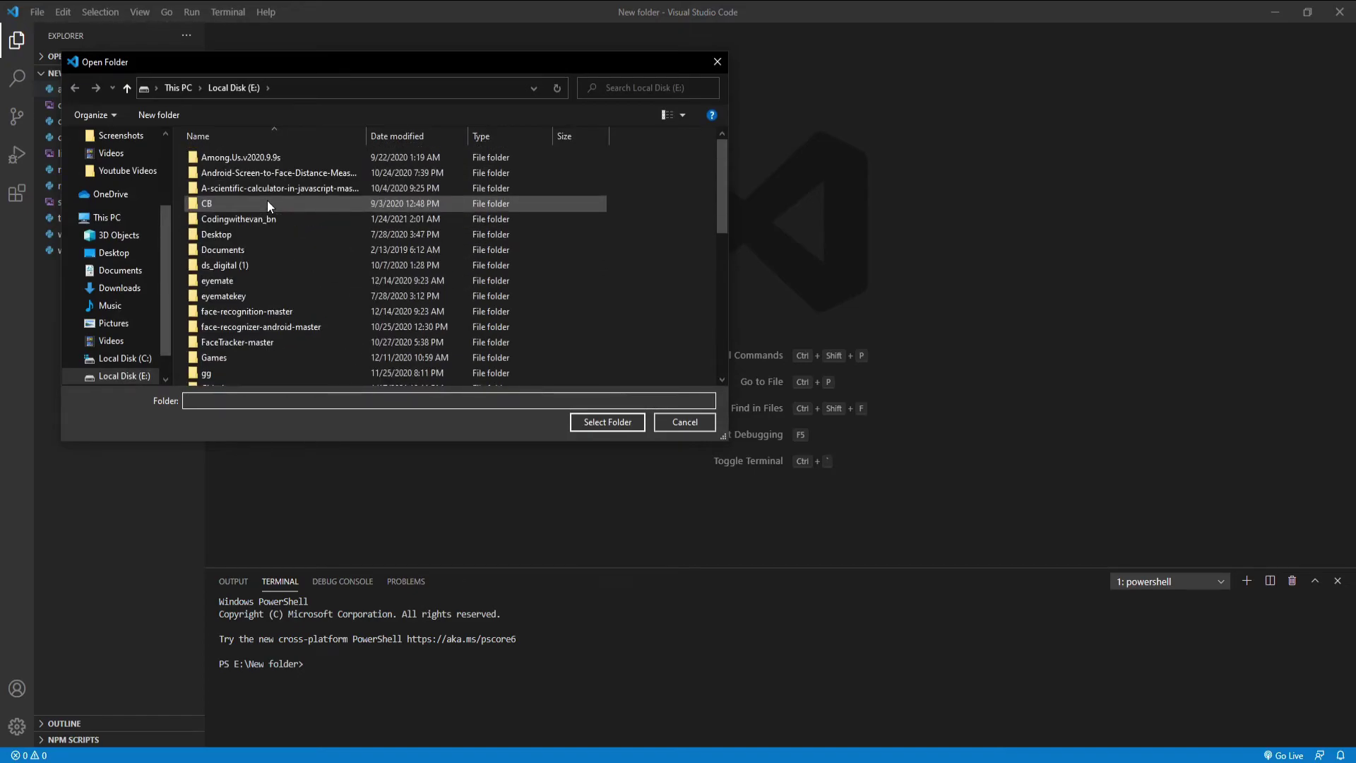
scroll(267, 201, down, 4)
click(260, 306)
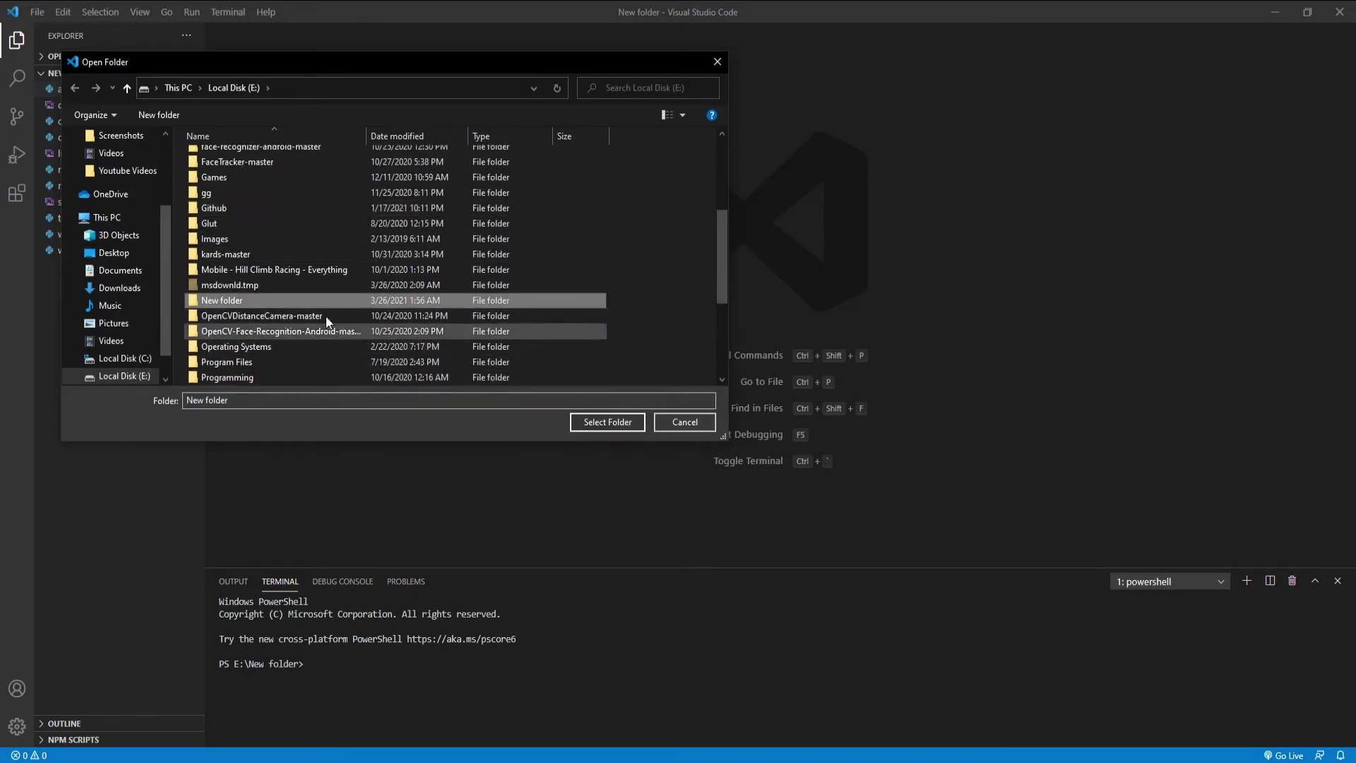
click(592, 425)
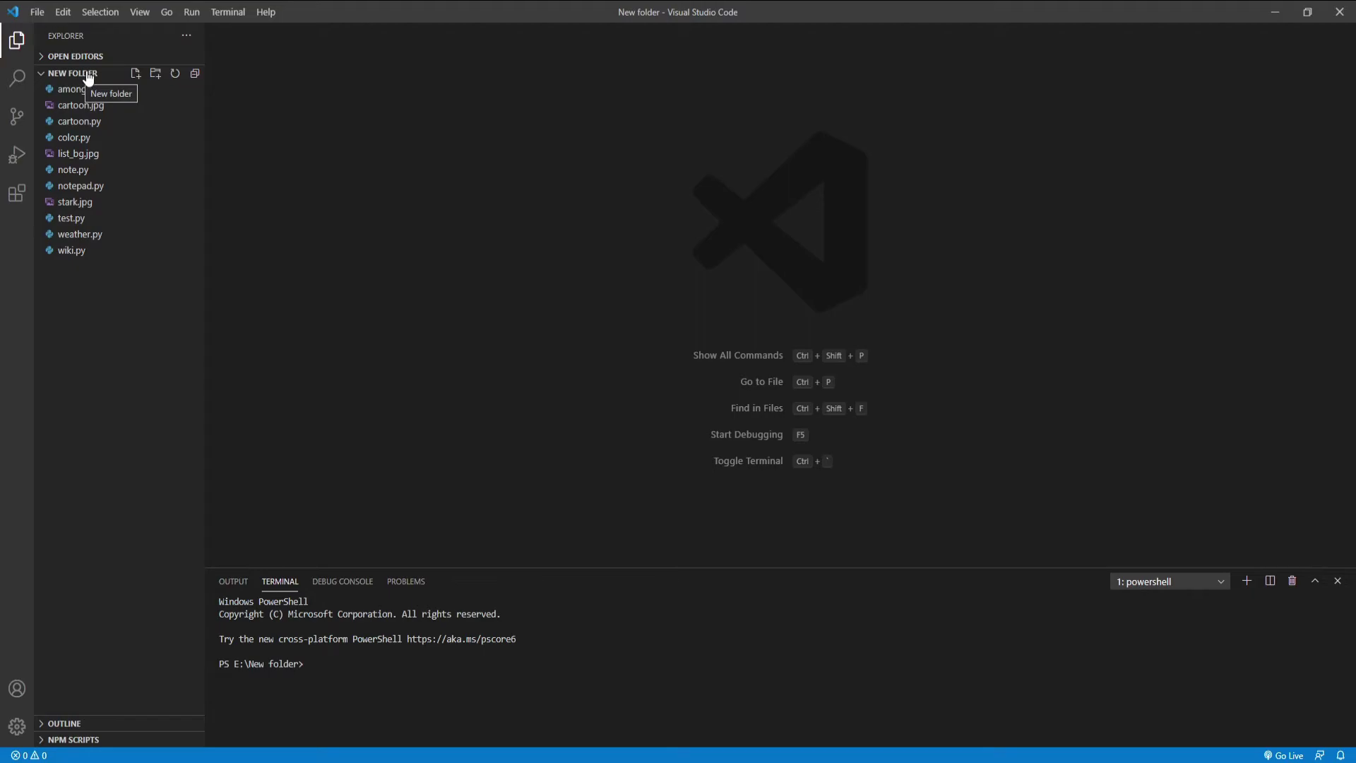
Step: Create a file named new.py in the working folder and close the Python Get Started page
click(135, 76)
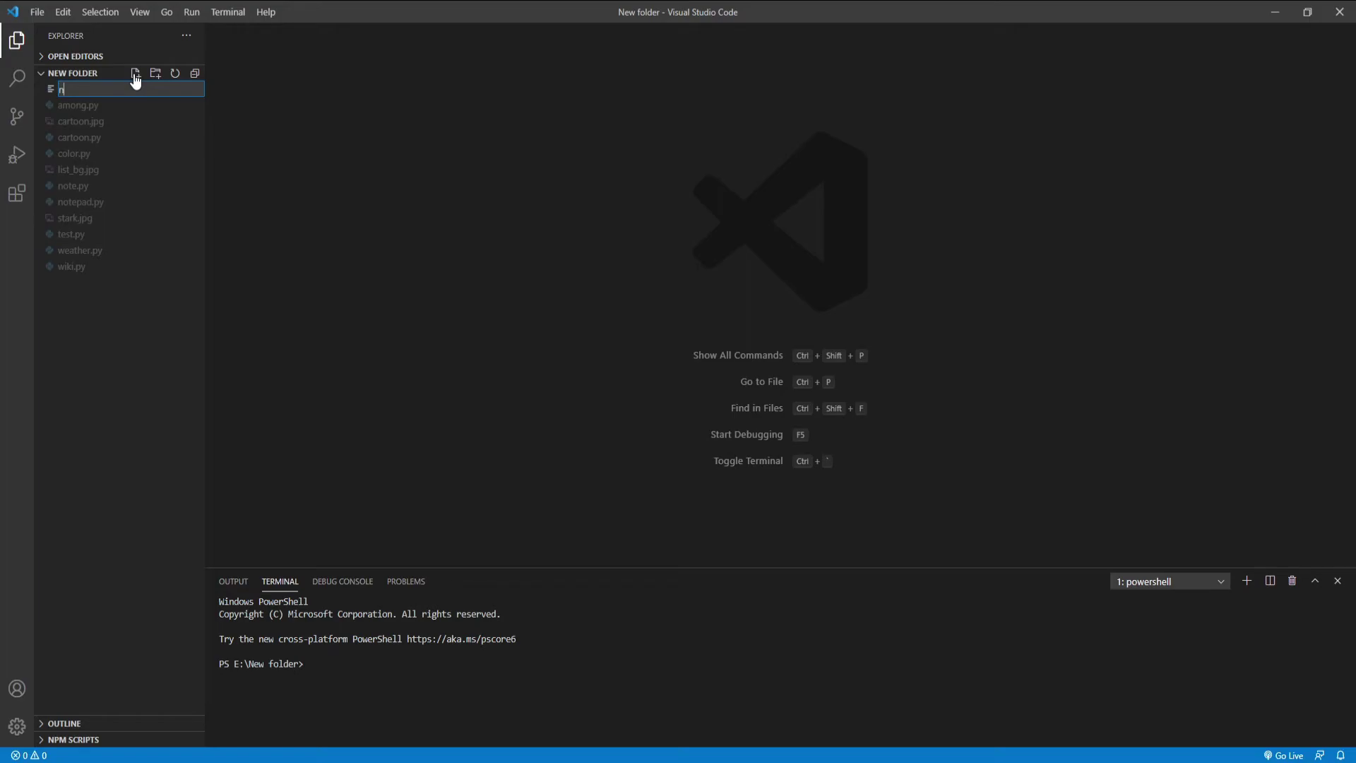
key(Return)
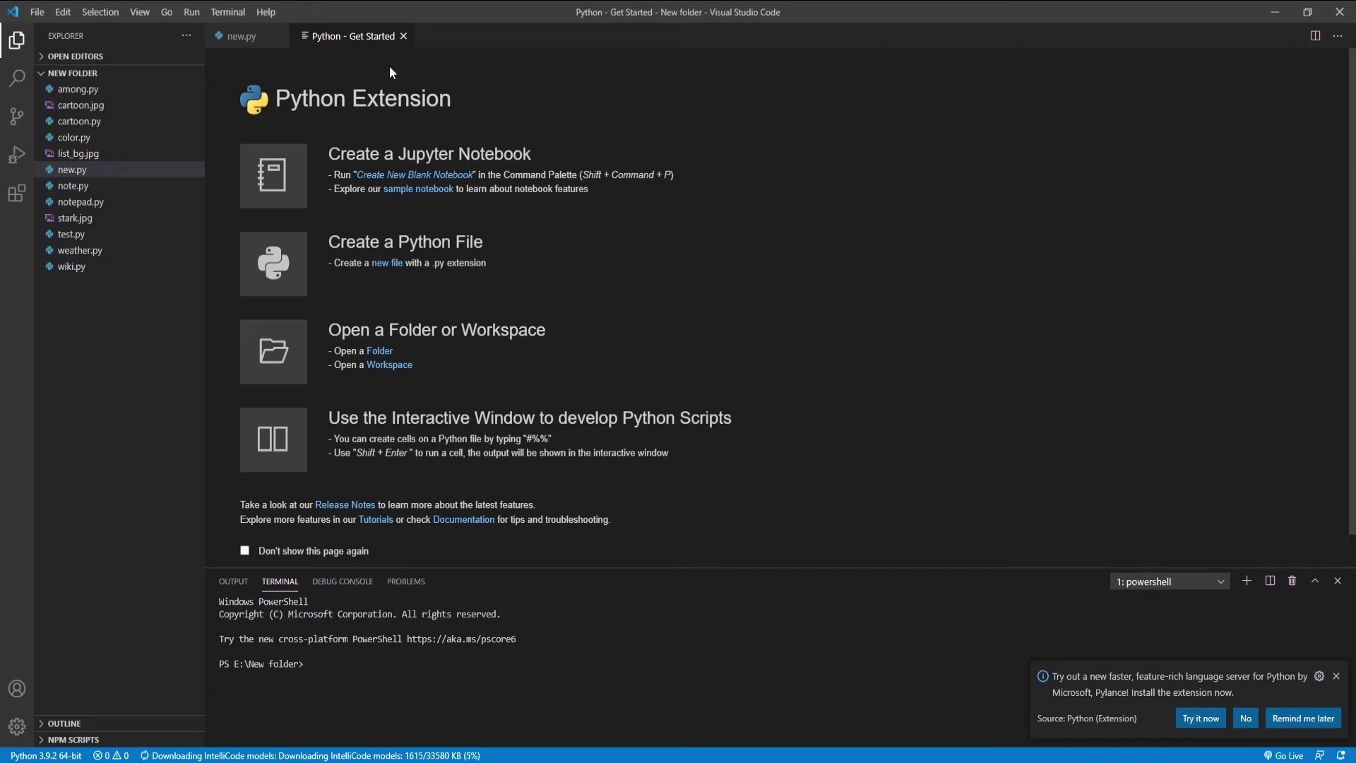
click(404, 35)
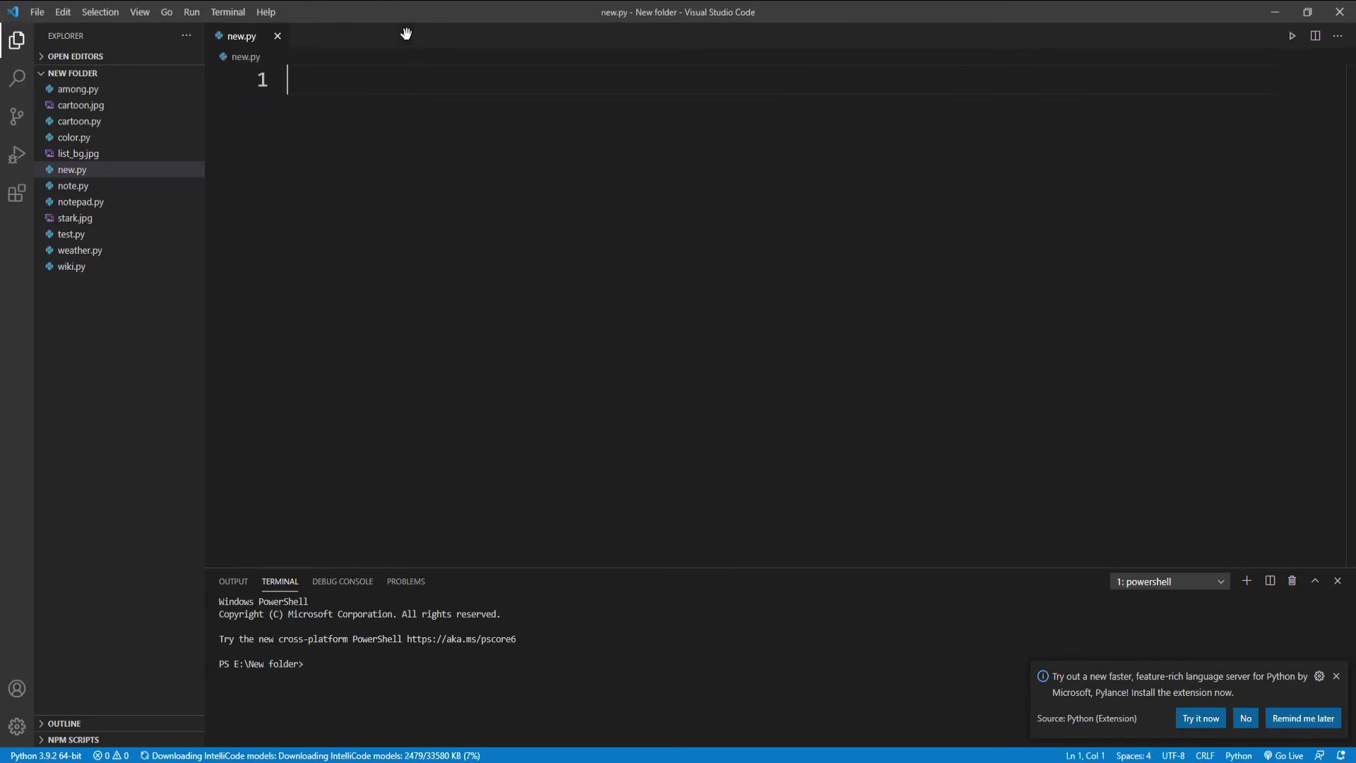
Step: Write the statement print("hello world") on line 1 of new.py
text(pri)
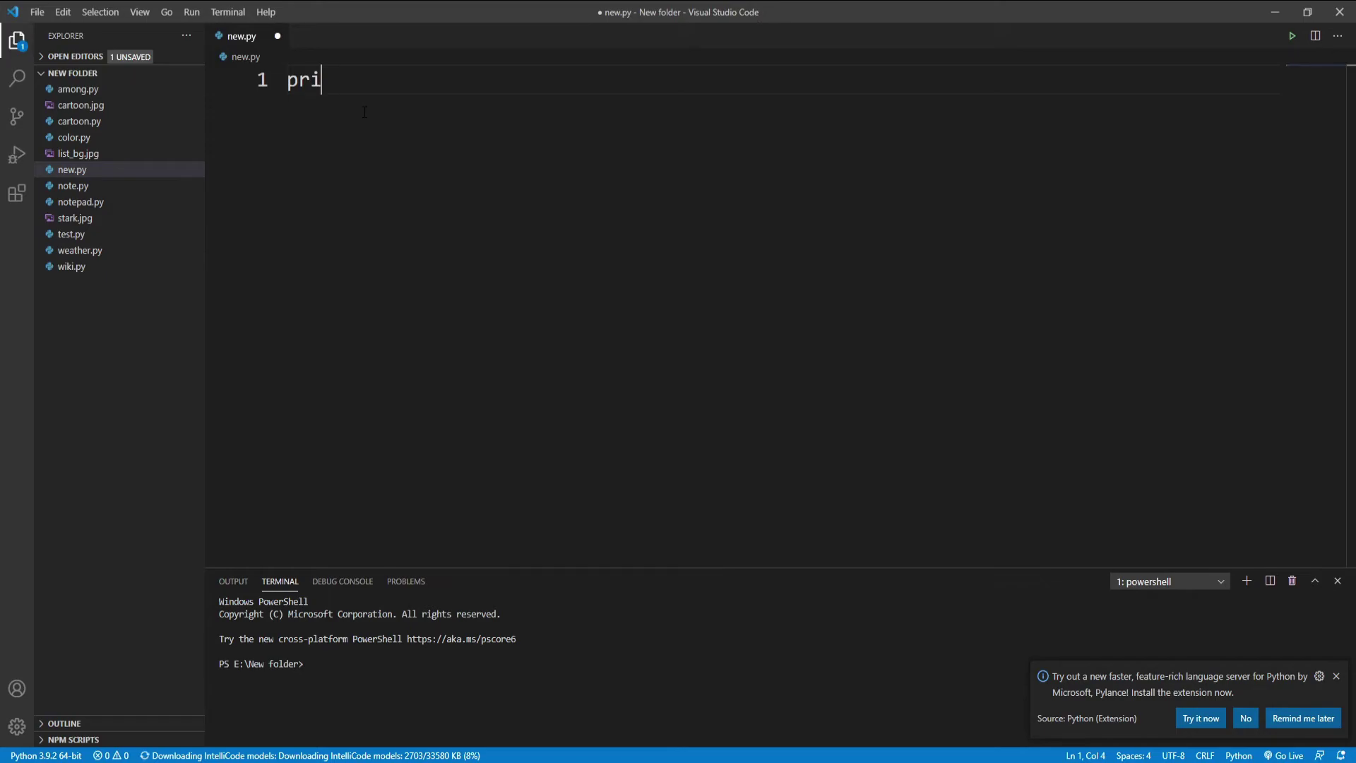
text(nt("hello worl)
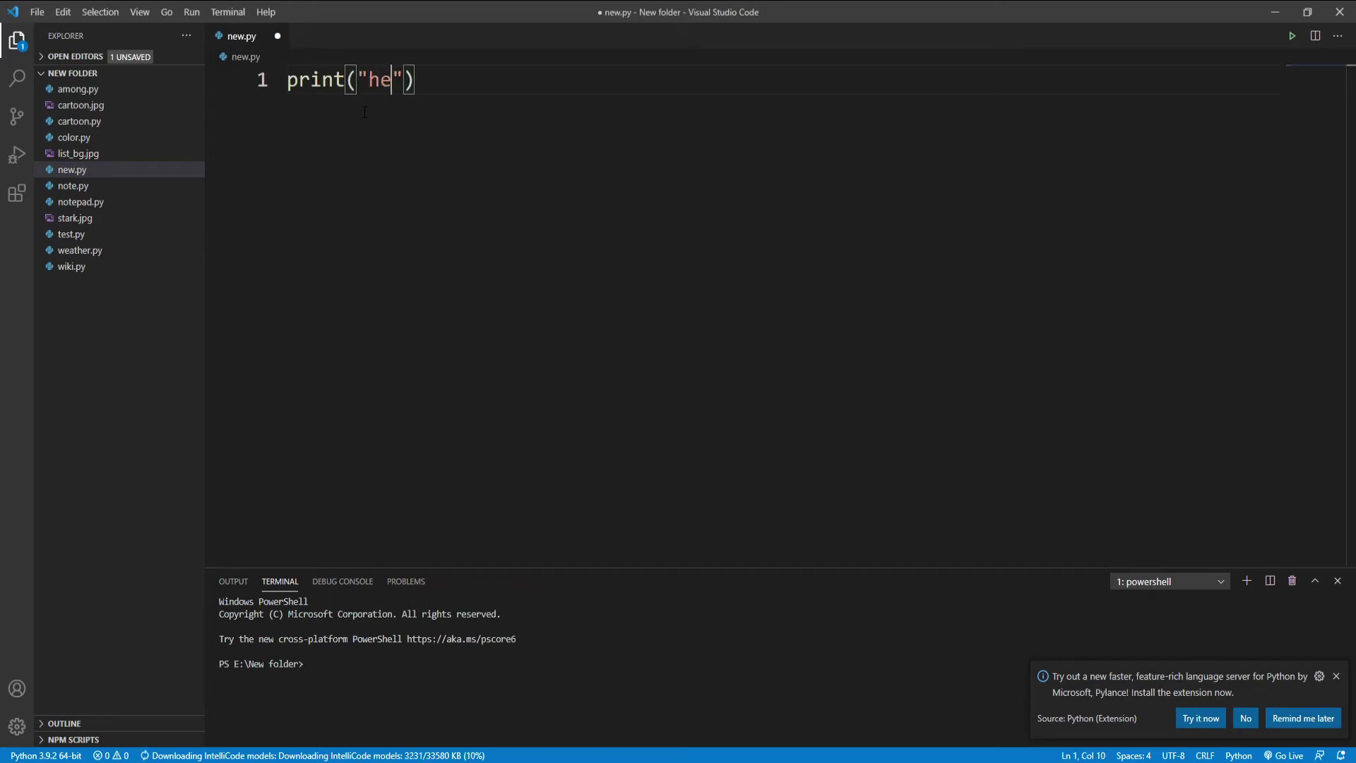
text(d)
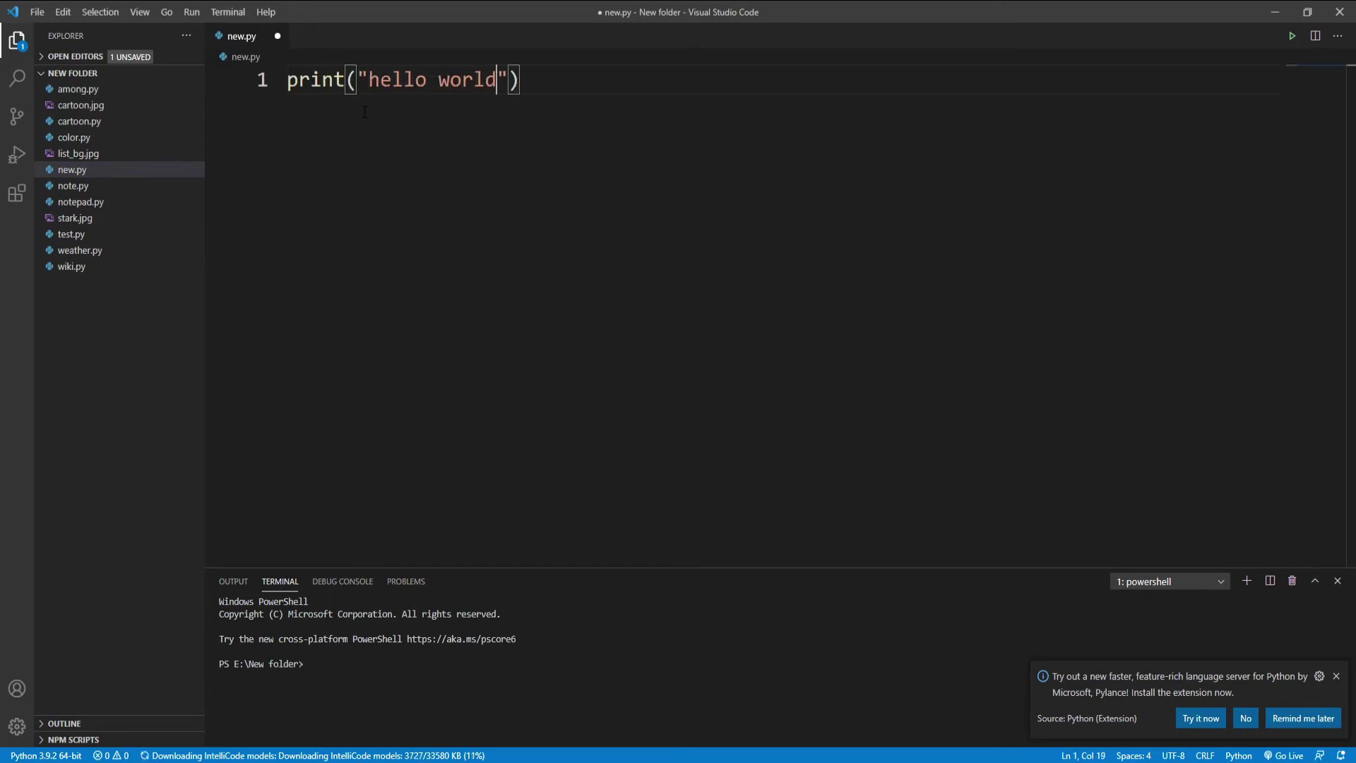
key(Escape)
click(538, 90)
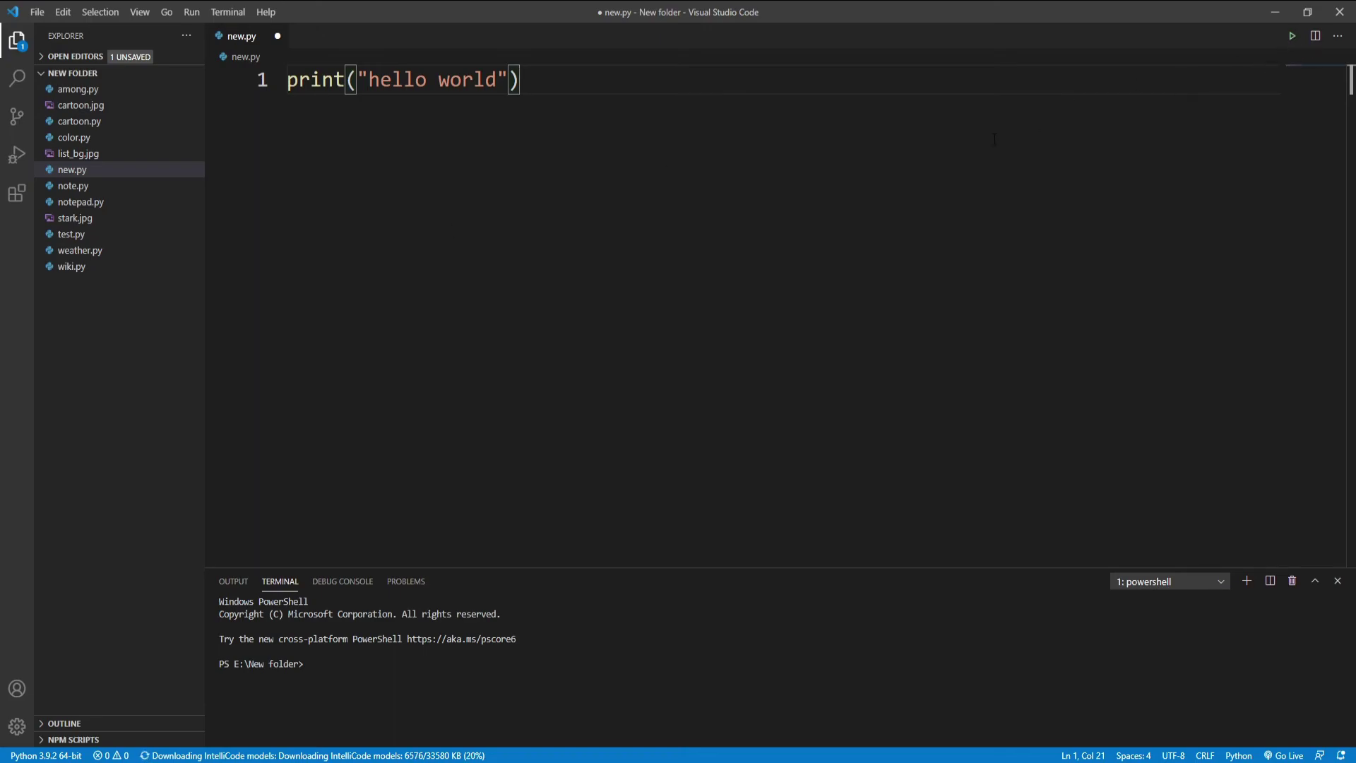
Step: Run new.py in the terminal and highlight its printed output
click(1292, 37)
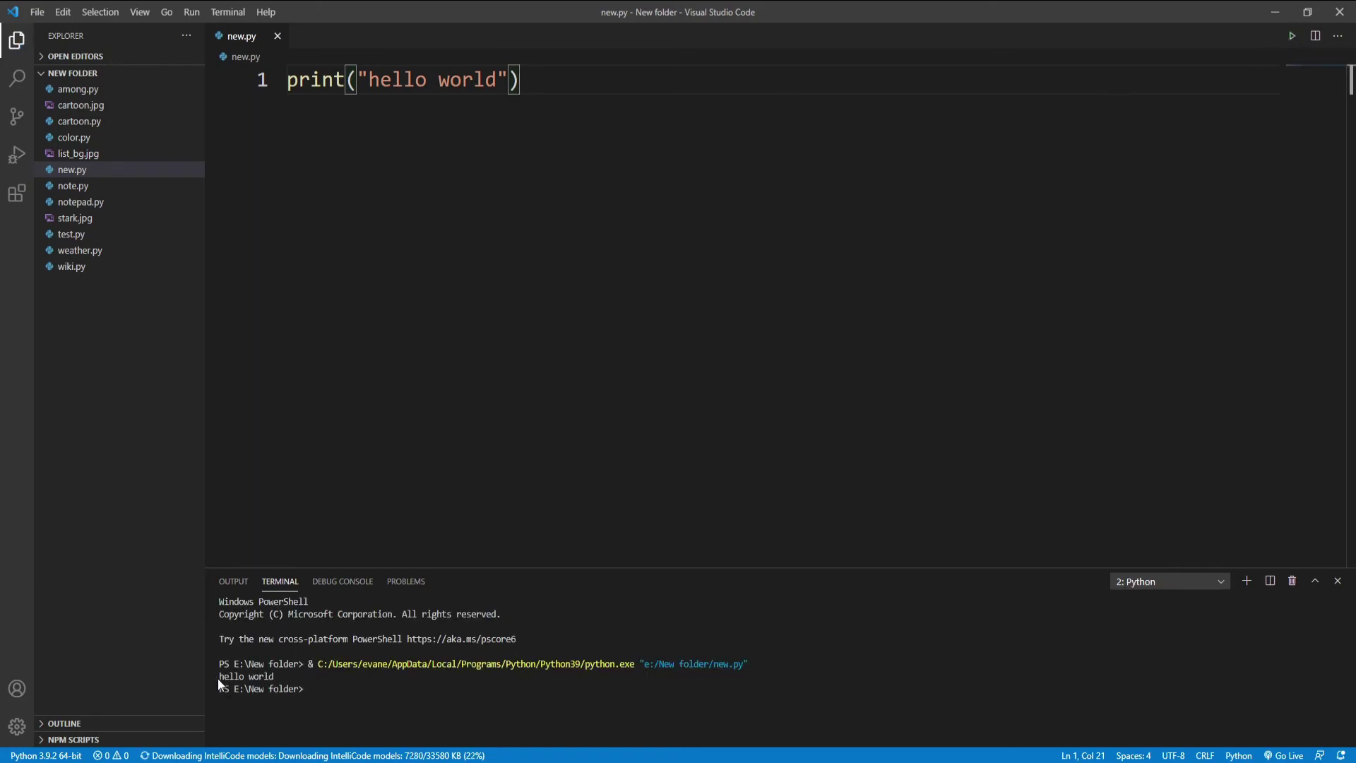
drag(219, 676, 274, 677)
click(572, 304)
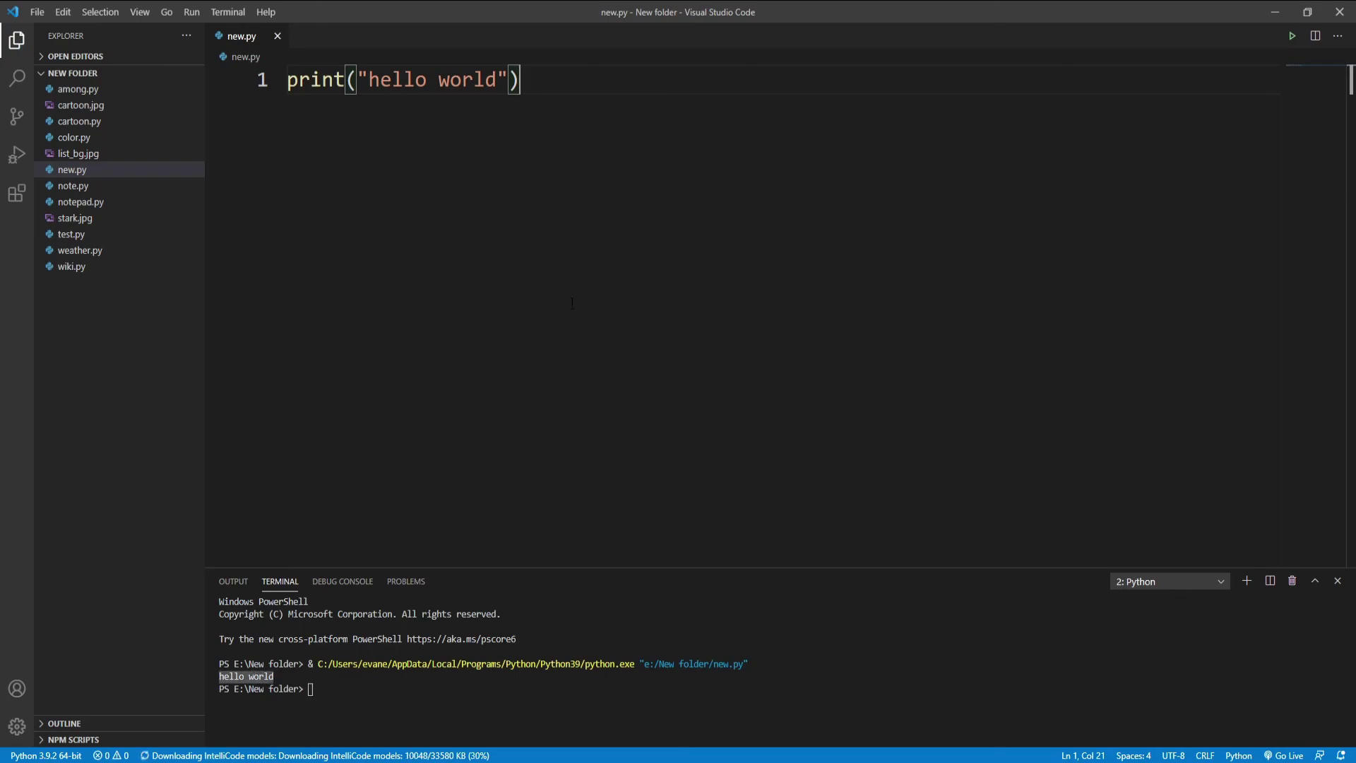